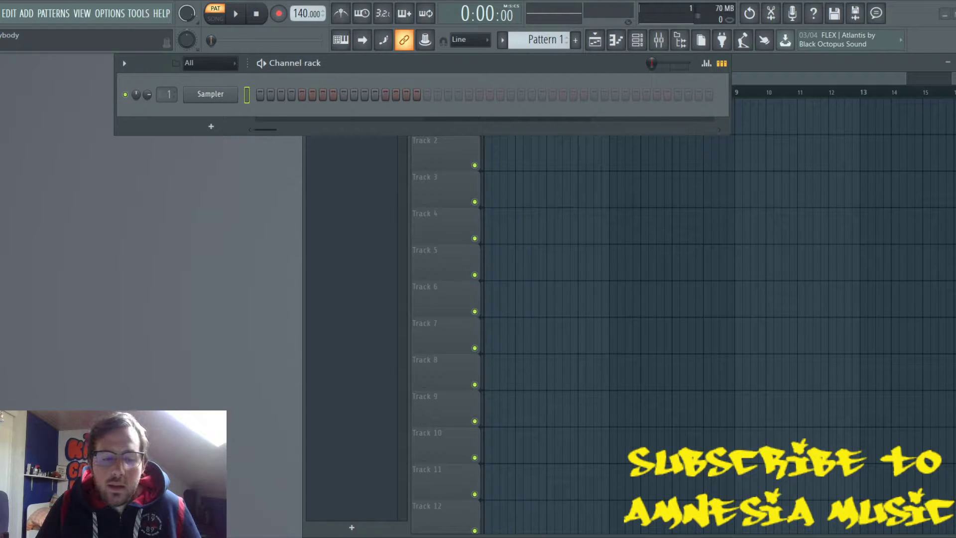
Step: Open File Explorer and browse from This PC into the Windows-SSD (C:) drive
key("super+e")
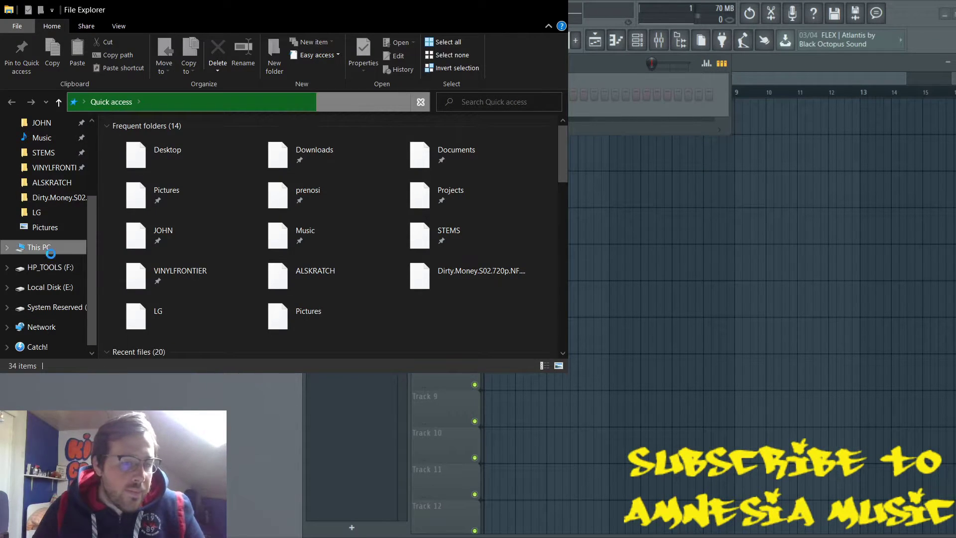
left_click(45, 249)
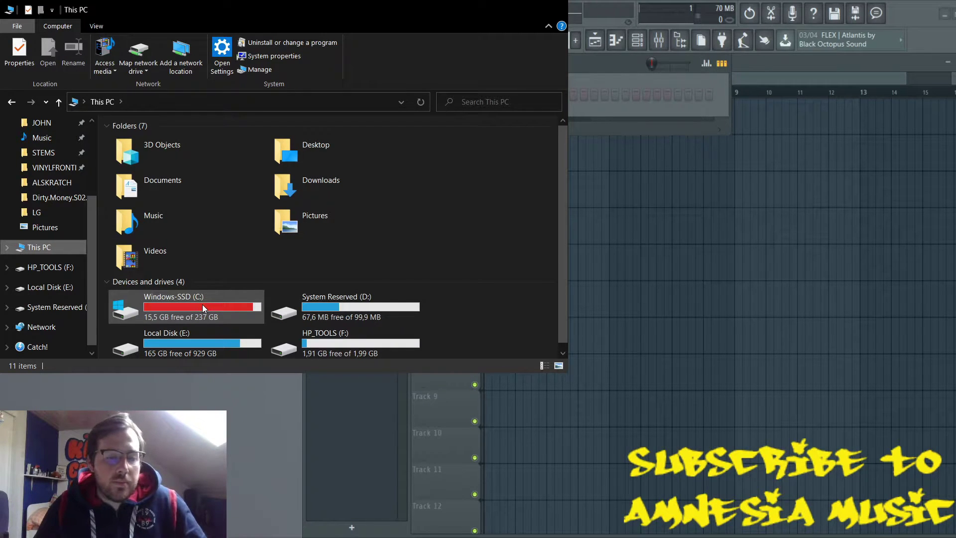
scroll(192, 305, "down", 1)
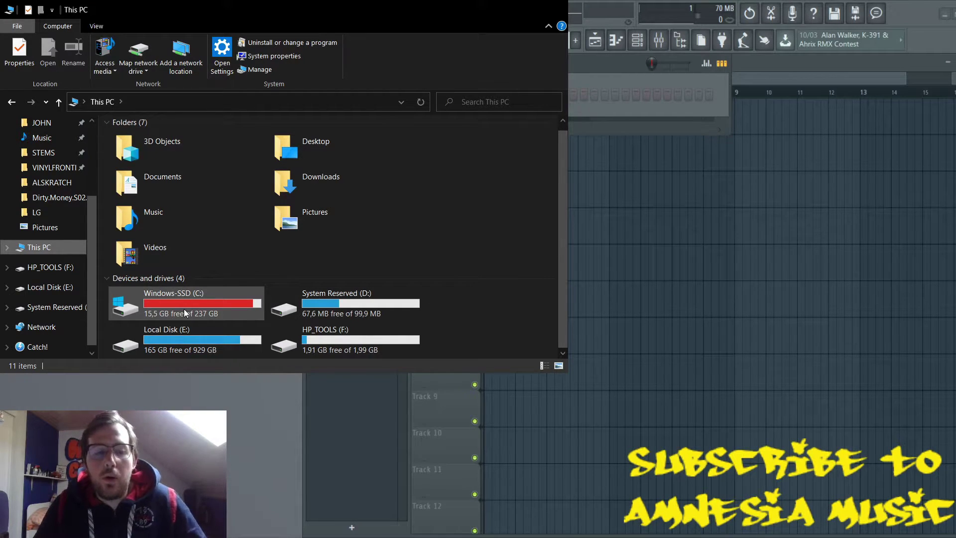
left_click(185, 312)
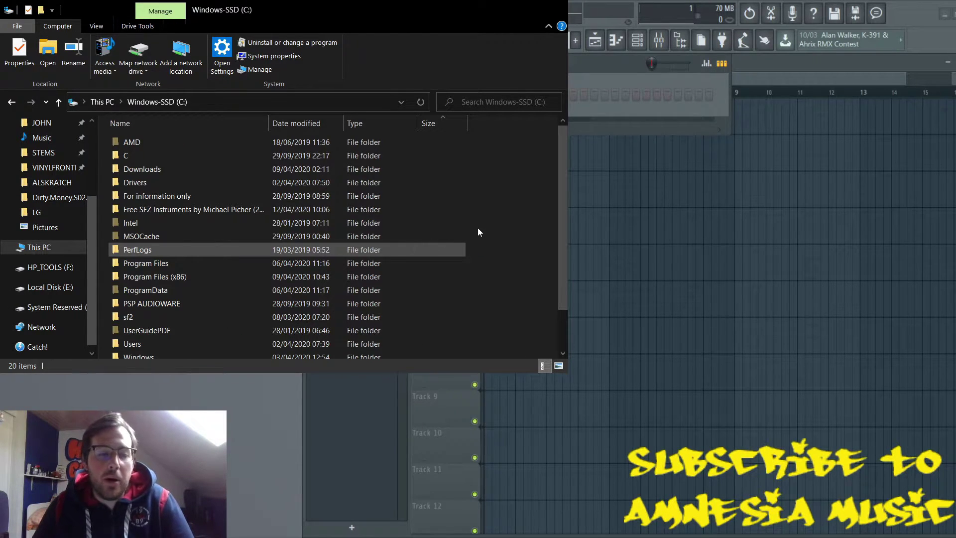
scroll(475, 199, "down", 2)
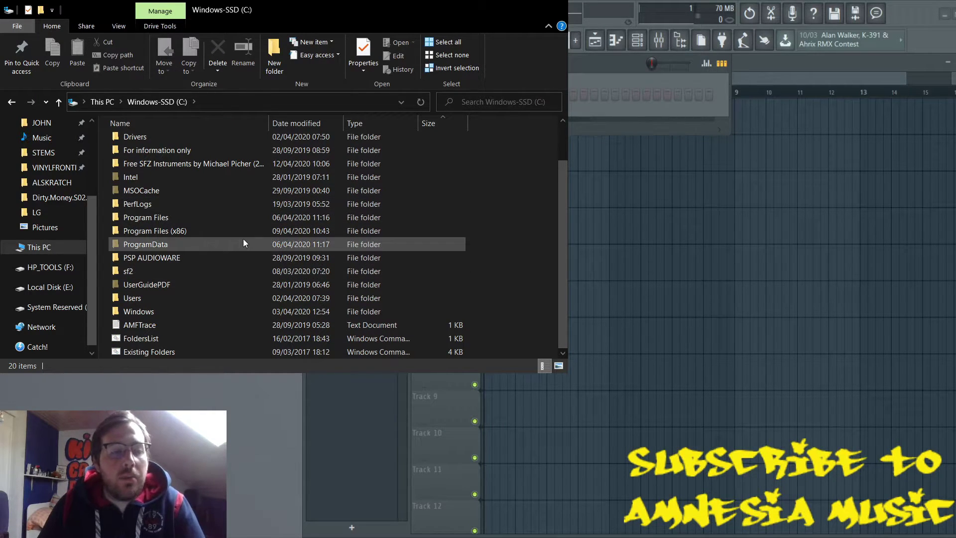
scroll(243, 238, "up", 2)
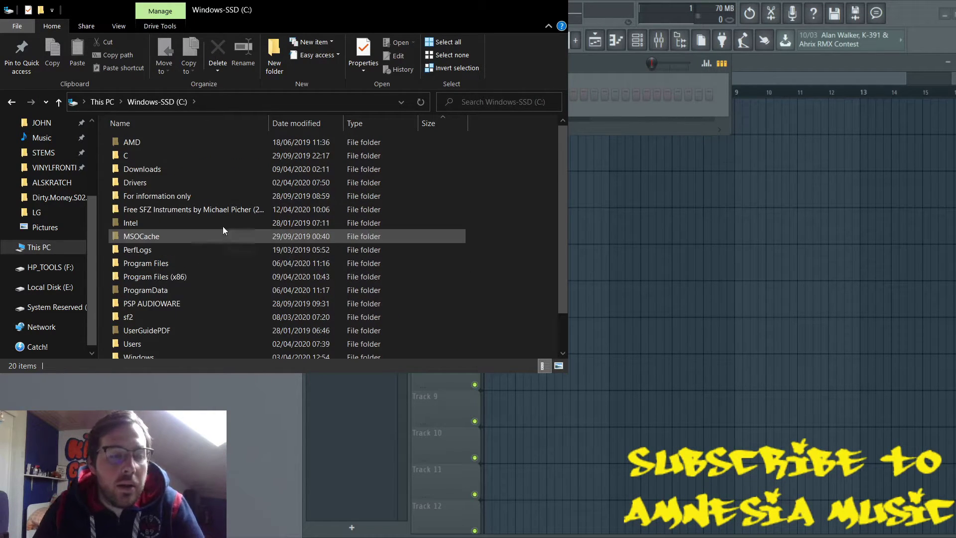
left_click(162, 208)
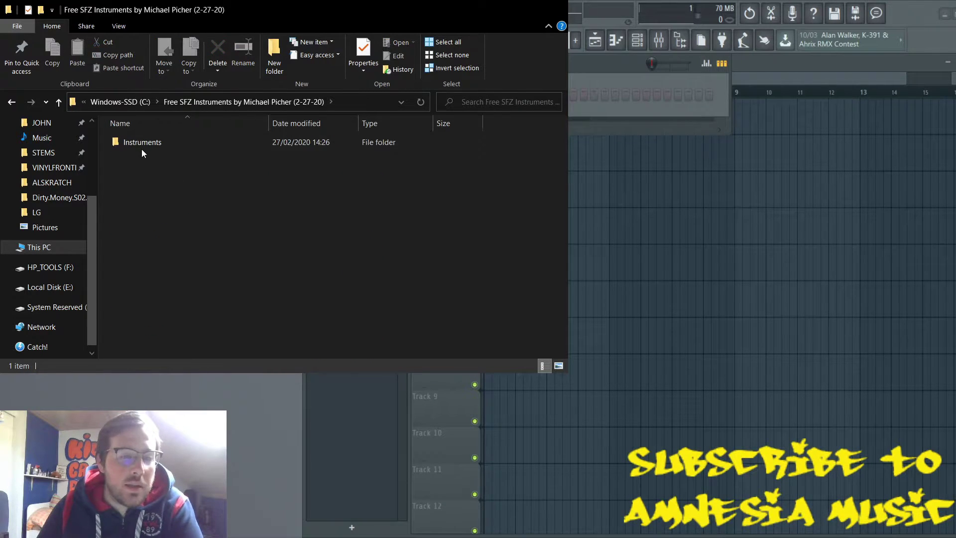
double_click(142, 145)
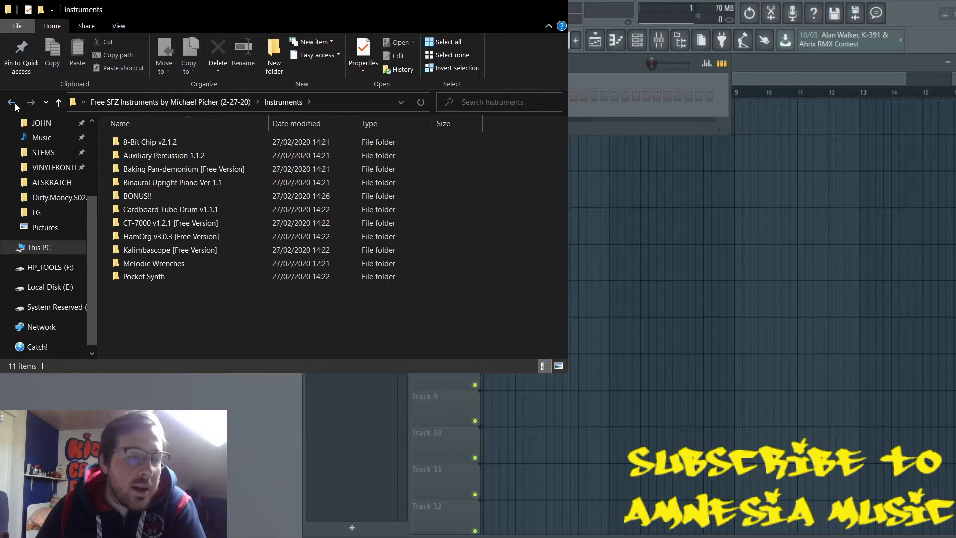
double_click(113, 210)
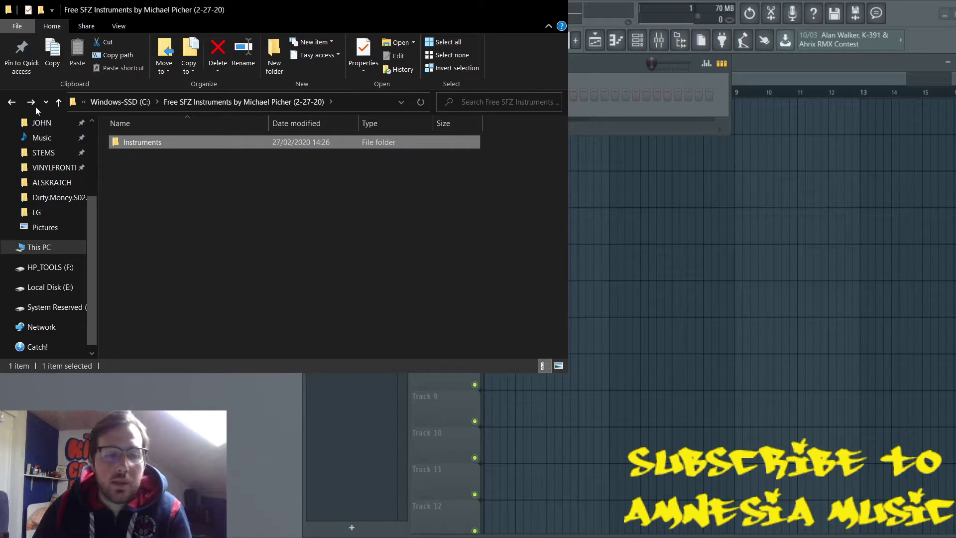
left_click(11, 101)
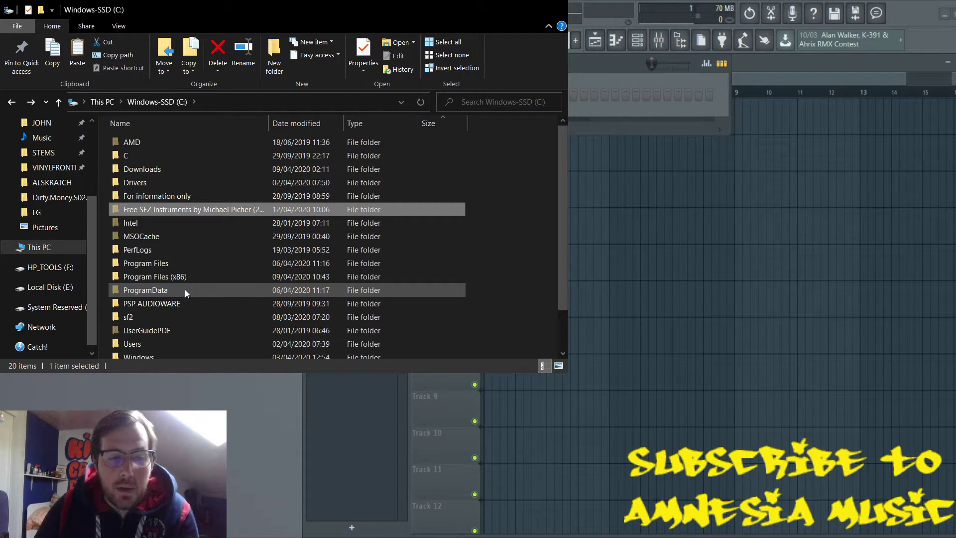
Step: Browse Program Files into the Plogue folder, then close File Explorer
left_click(165, 263)
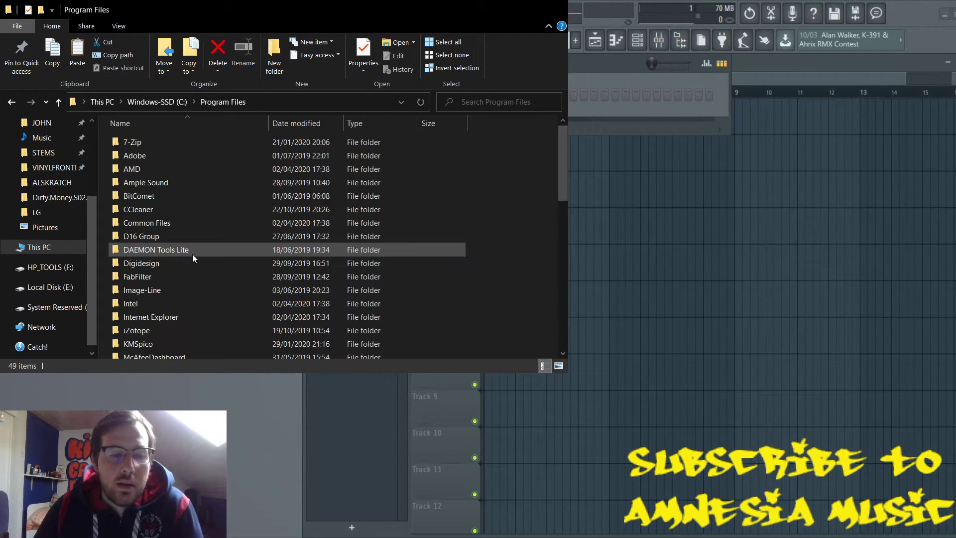
scroll(192, 255, "down", 6)
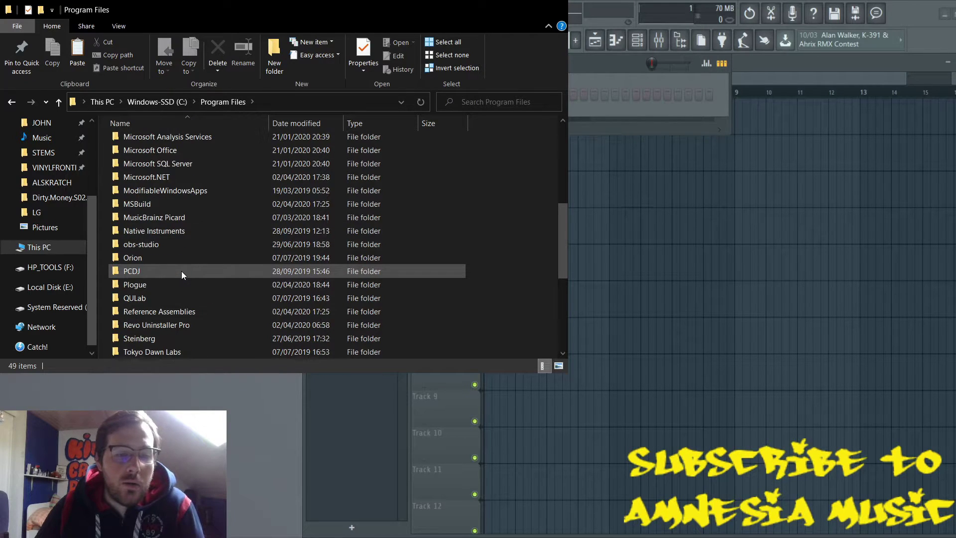
left_click(157, 286)
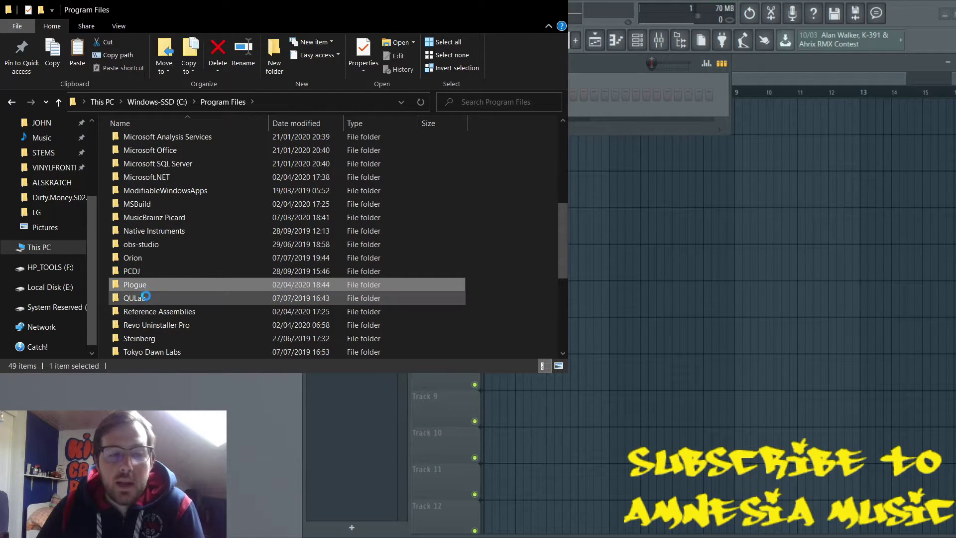
double_click(172, 289)
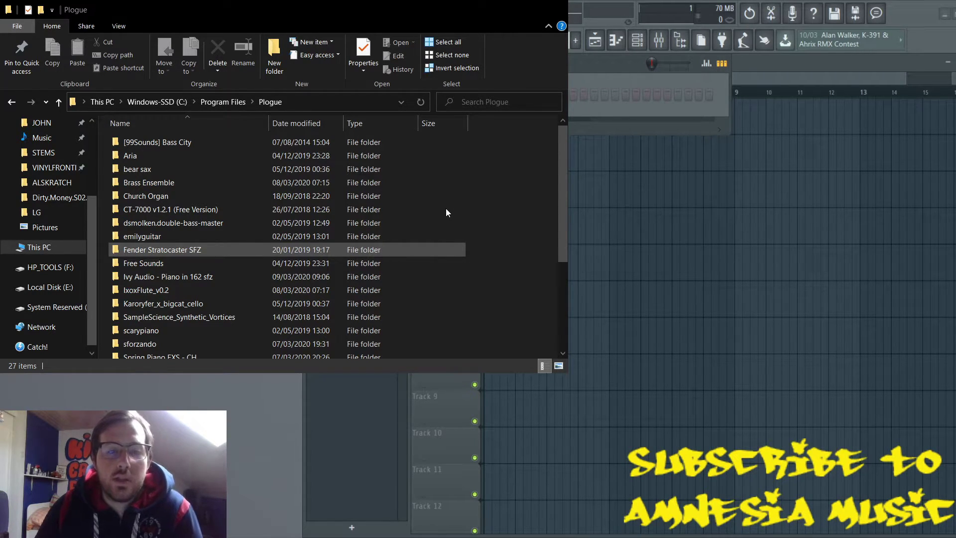
left_click(554, 8)
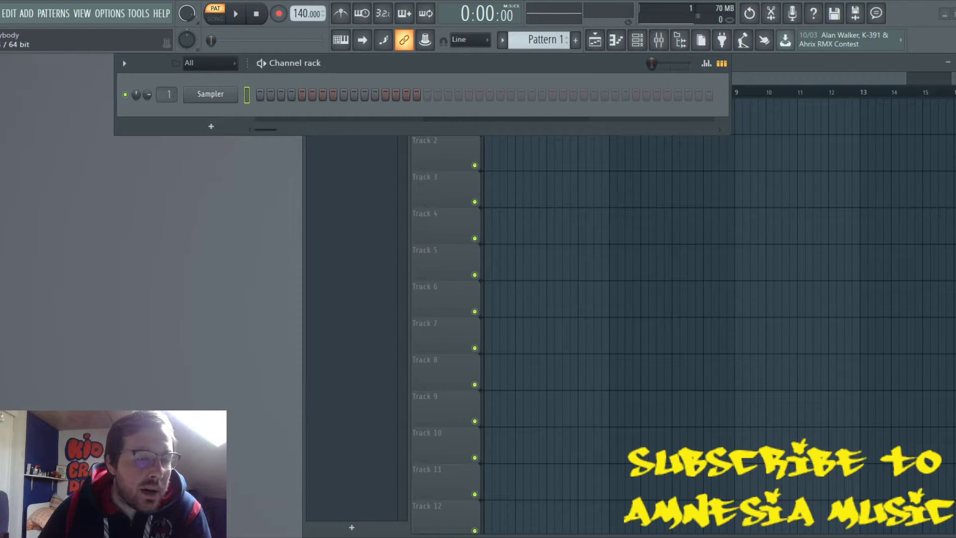
Step: Add the sforzando plugin to the channel rack and move its window to the right
left_click_drag(188, 137, 219, 122)
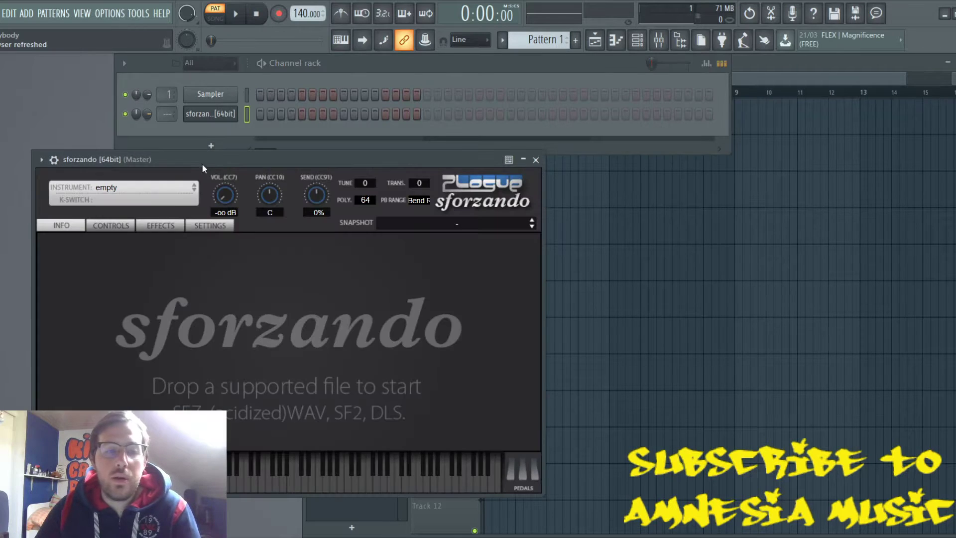
left_click_drag(204, 160, 345, 151)
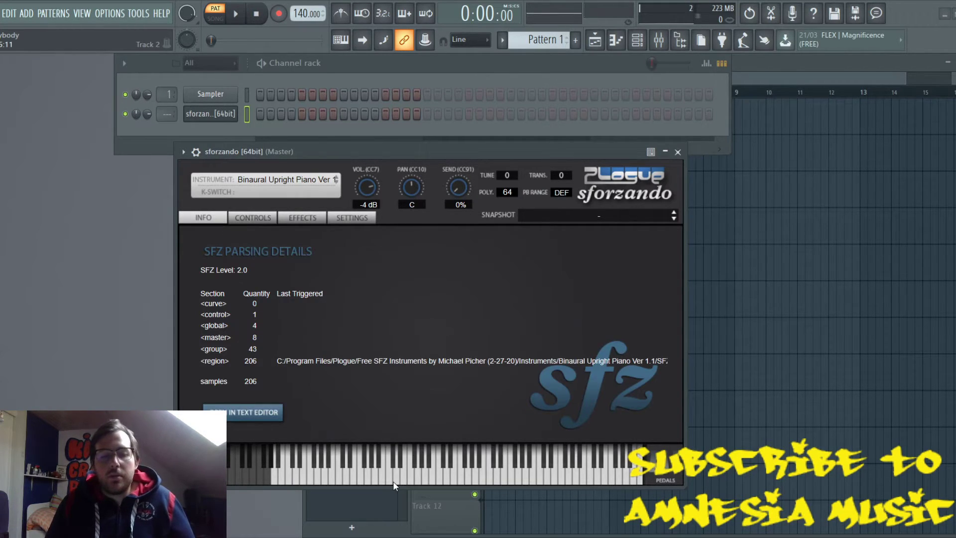
Step: Audition the Binaural Upright Piano by playing several low and high notes on sforzando's keyboard
left_click(414, 460)
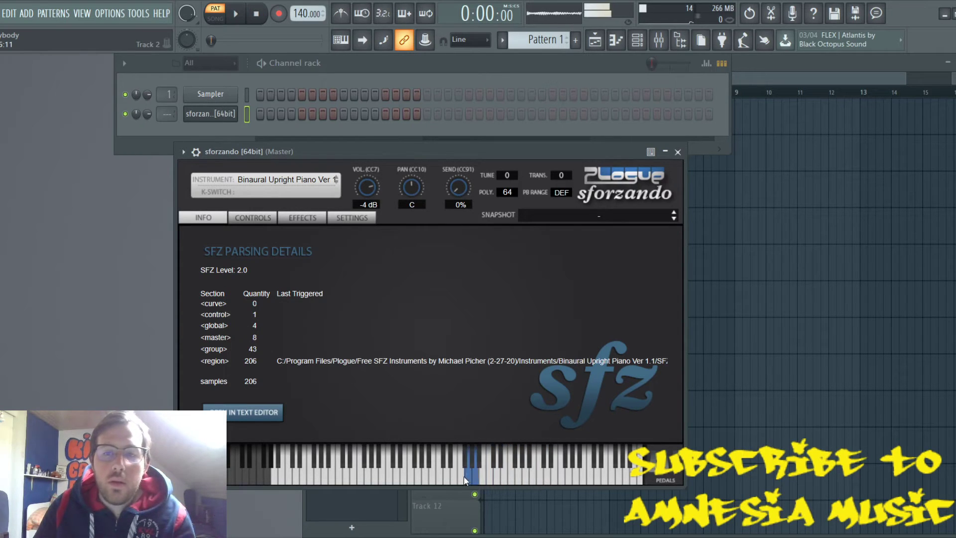
left_click(433, 475)
left_click(543, 476)
left_click(519, 477)
left_click(443, 477)
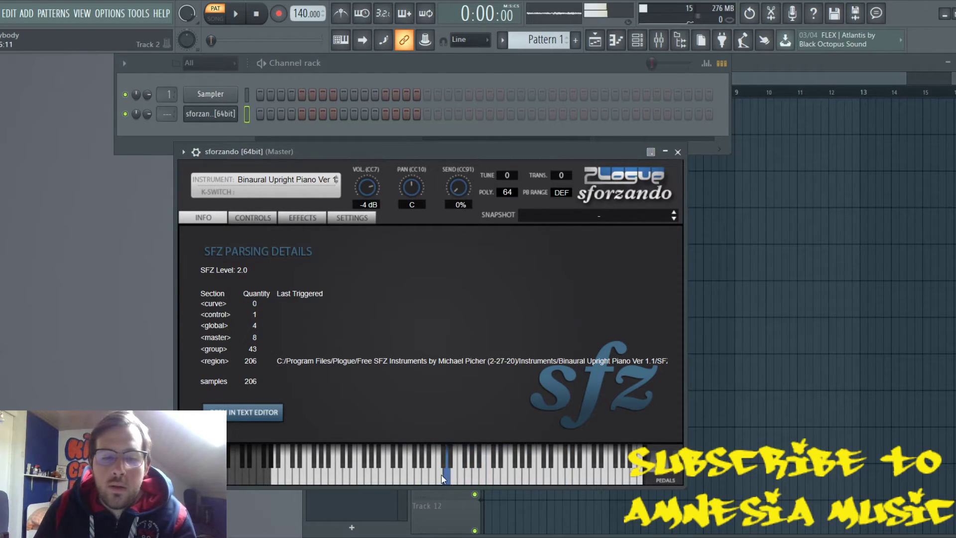
left_click(546, 472)
left_click(501, 470)
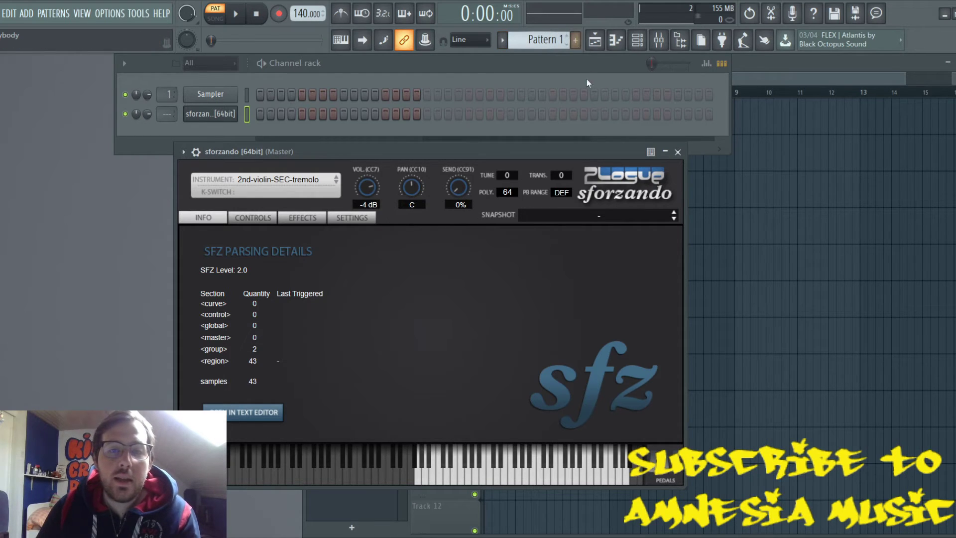
Step: Play two notes to audition the 2nd-violin-SEC-tremolo instrument
left_click(535, 478)
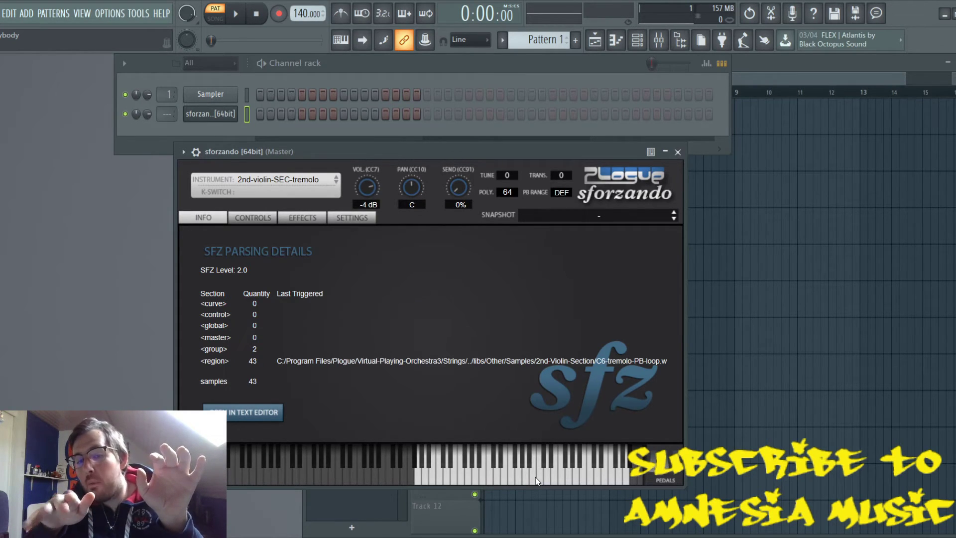
left_click(535, 480)
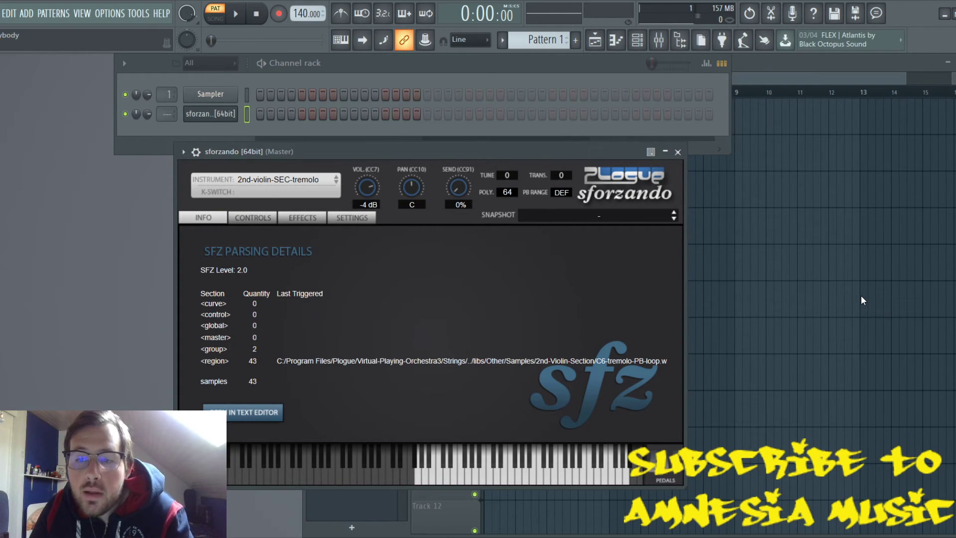
Step: Audition the staccato violin, then switch to the pizzicato violin and play three notes
left_click(513, 478)
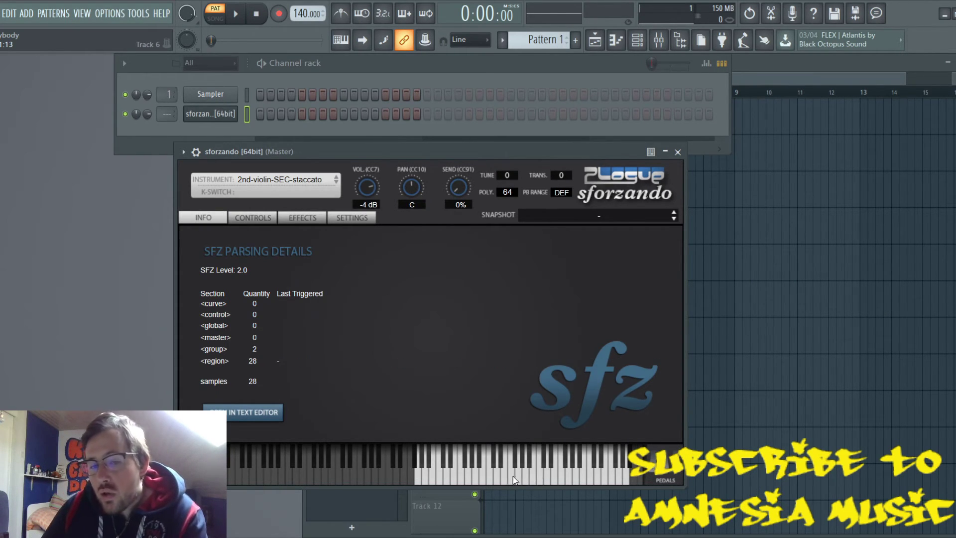
left_click(539, 480)
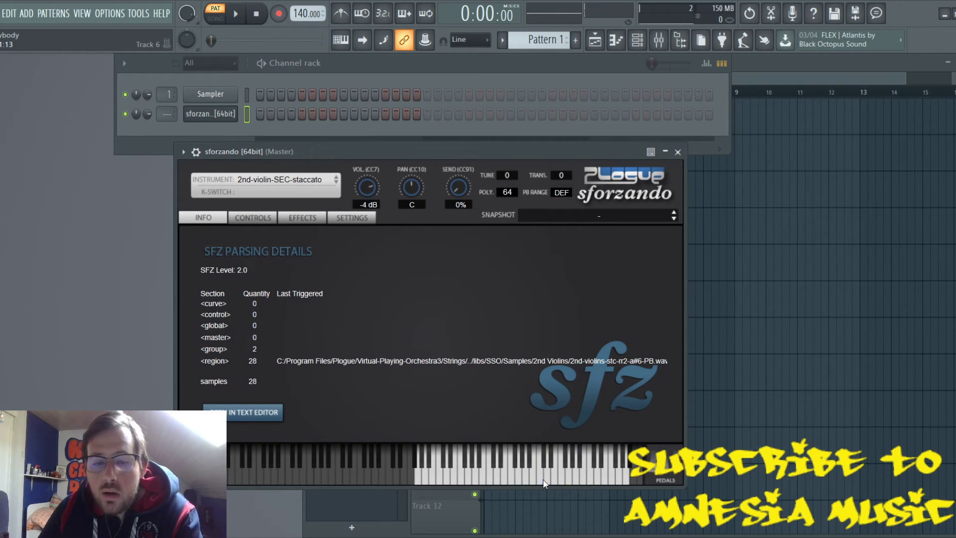
left_click(486, 470)
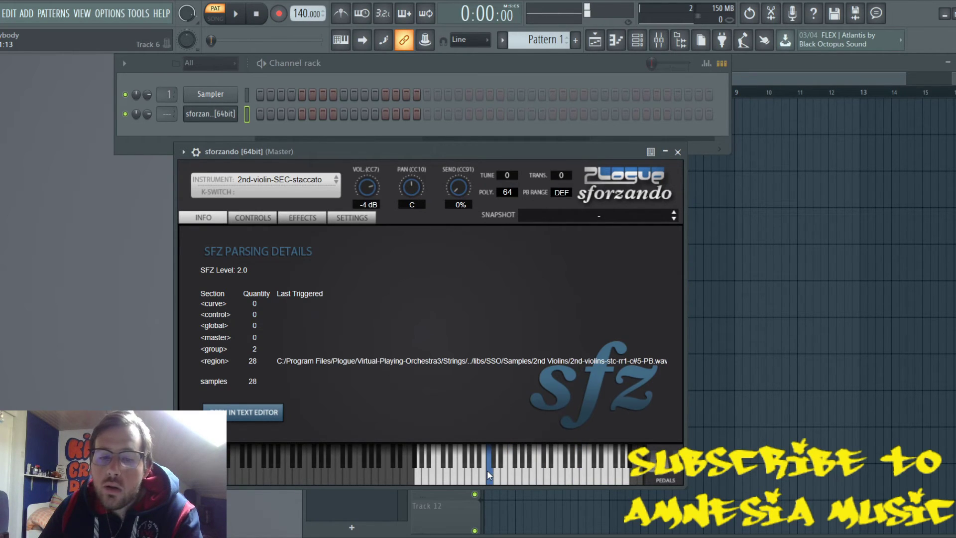
left_click(336, 181)
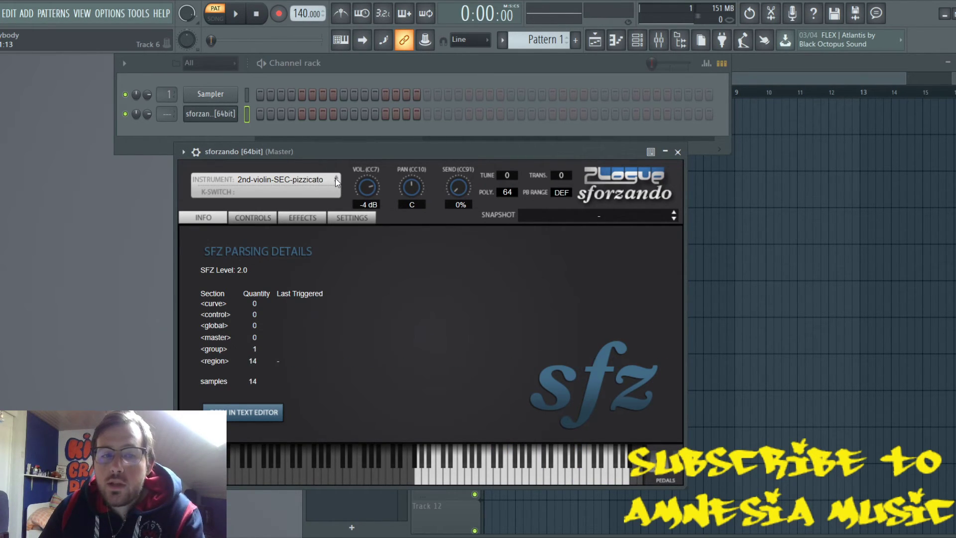
left_click(526, 480)
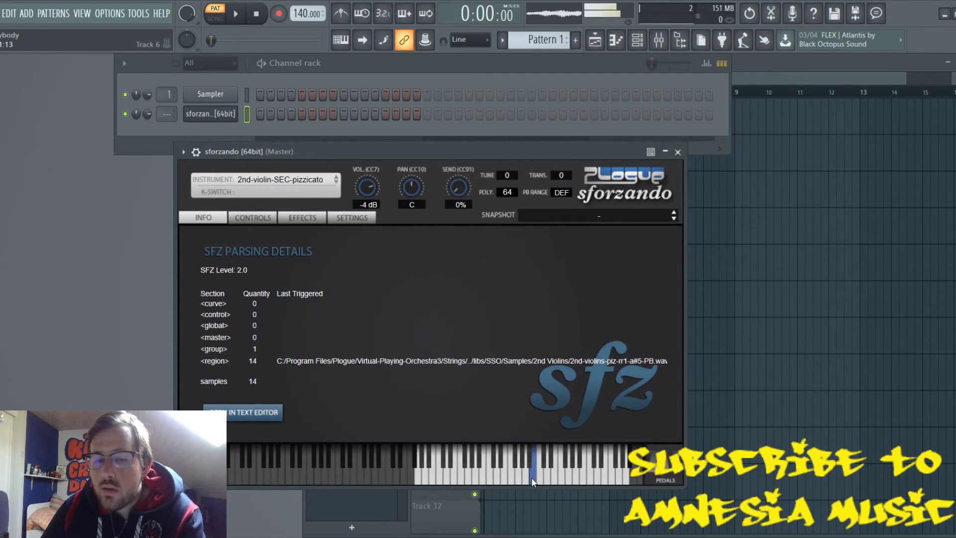
left_click(513, 479)
left_click(561, 481)
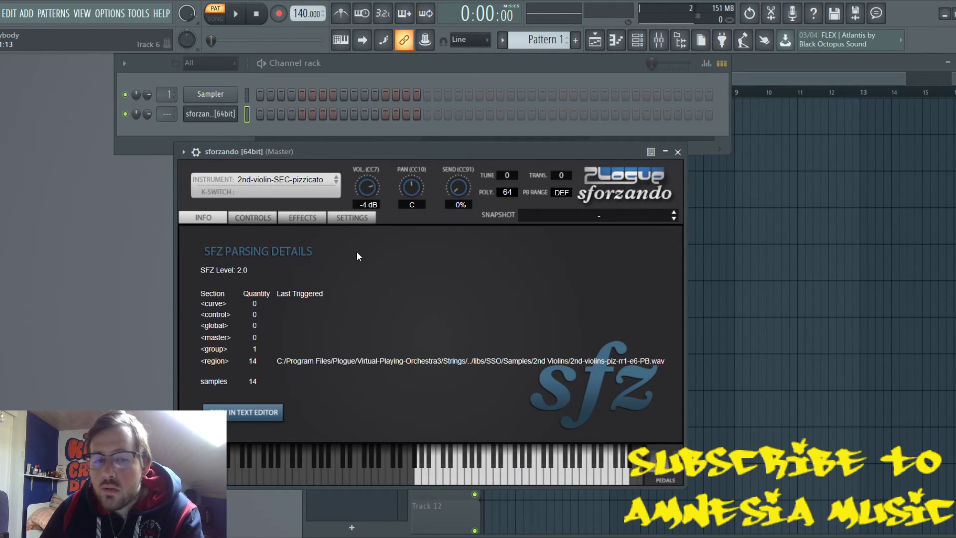
Step: Switch to the sustained 2nd-violin-SEC-normal-mod instrument and audition it with several notes
left_click(337, 180)
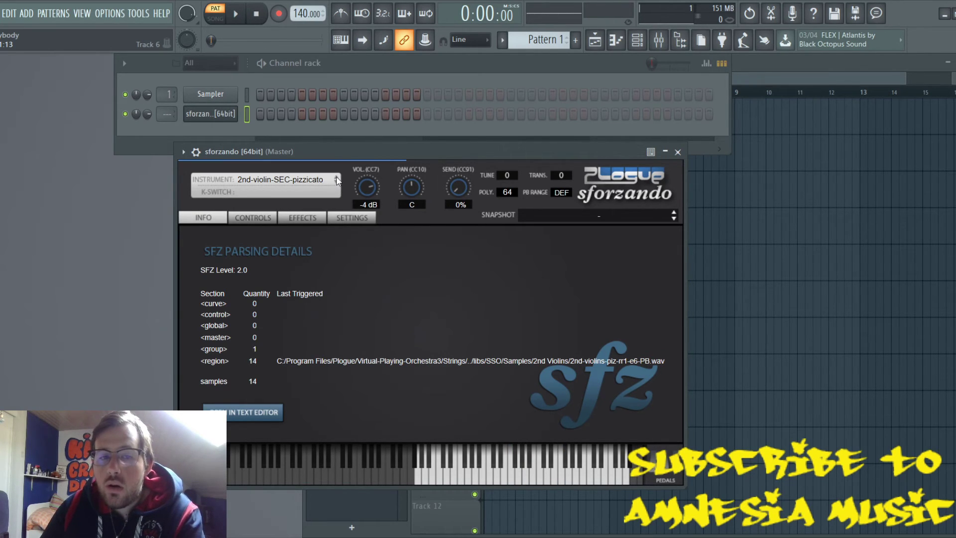
left_click(520, 473)
left_click(559, 473)
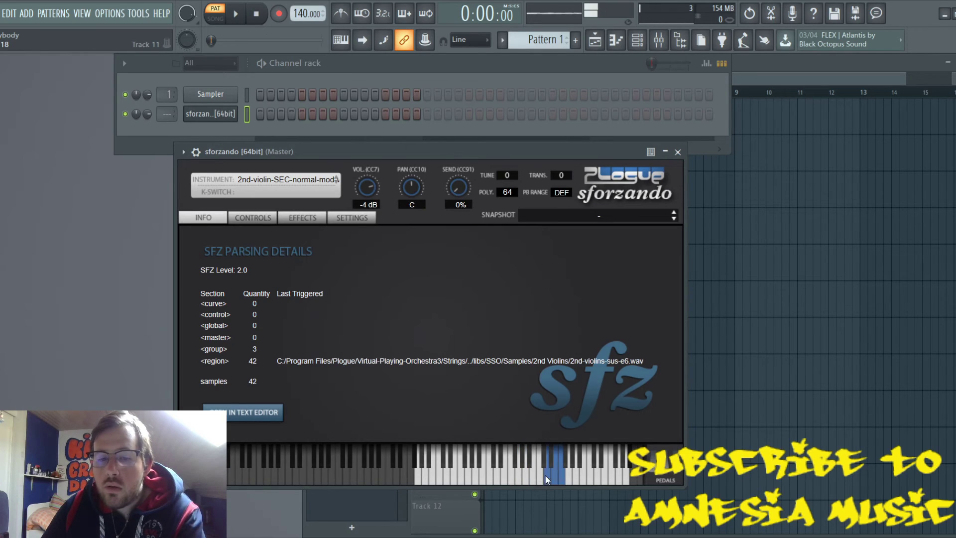
left_click(545, 473)
left_click(506, 477)
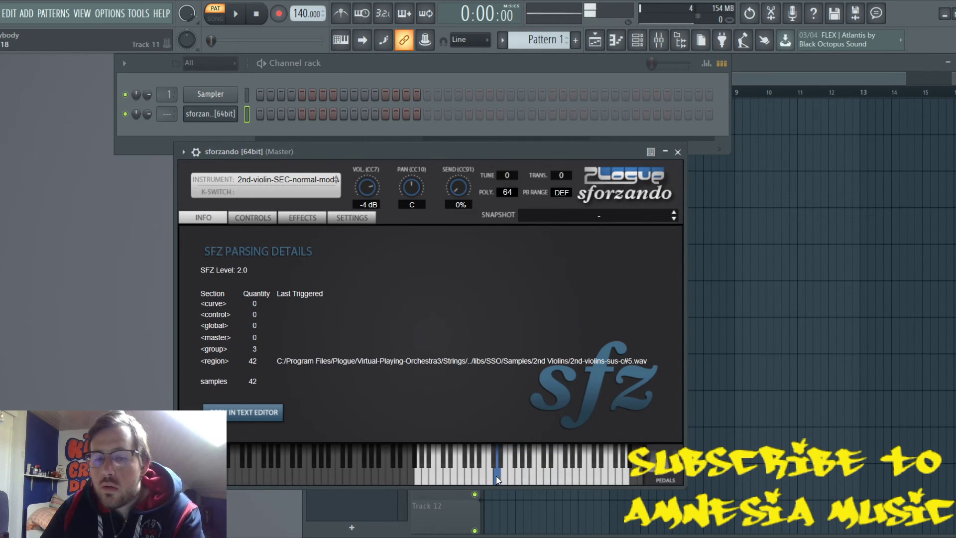
left_click(485, 477)
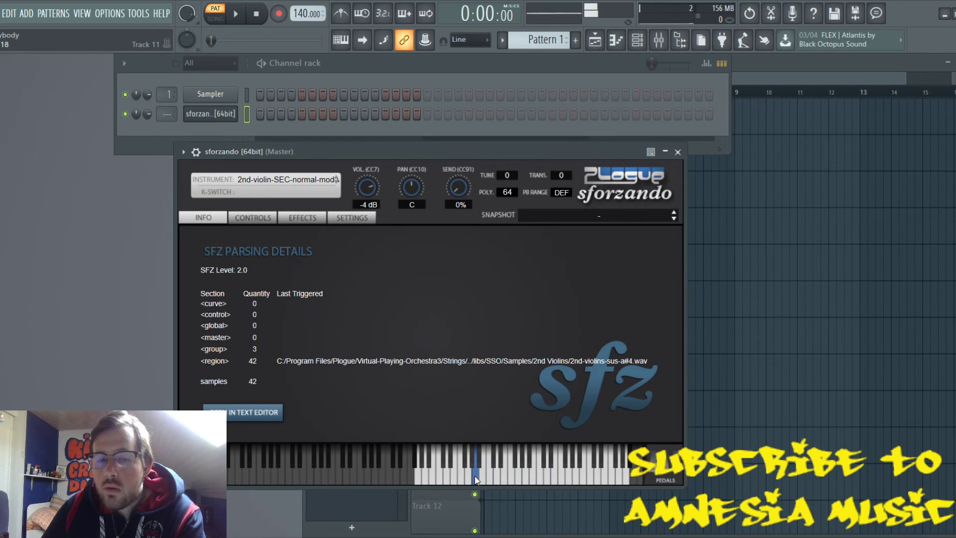
Step: Close the sforzando plugin window
left_click(677, 152)
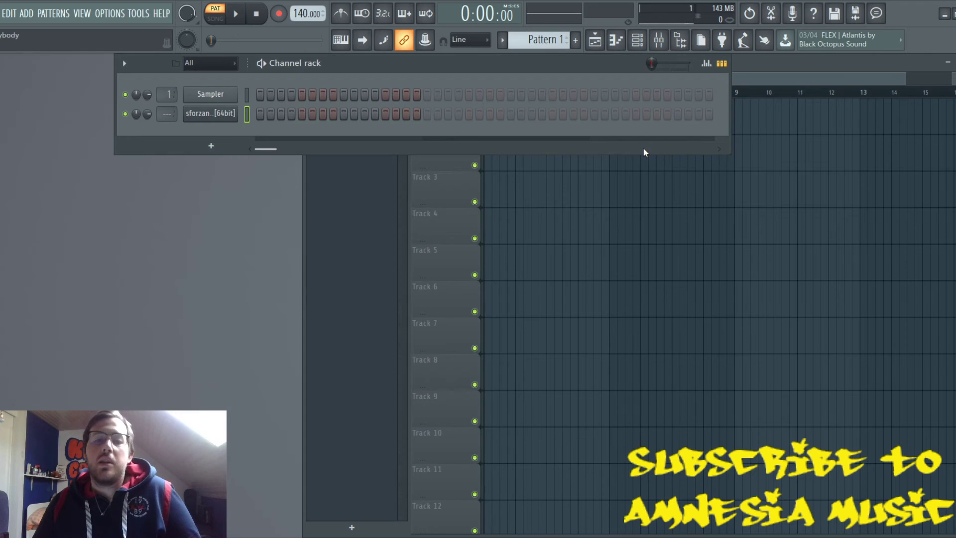